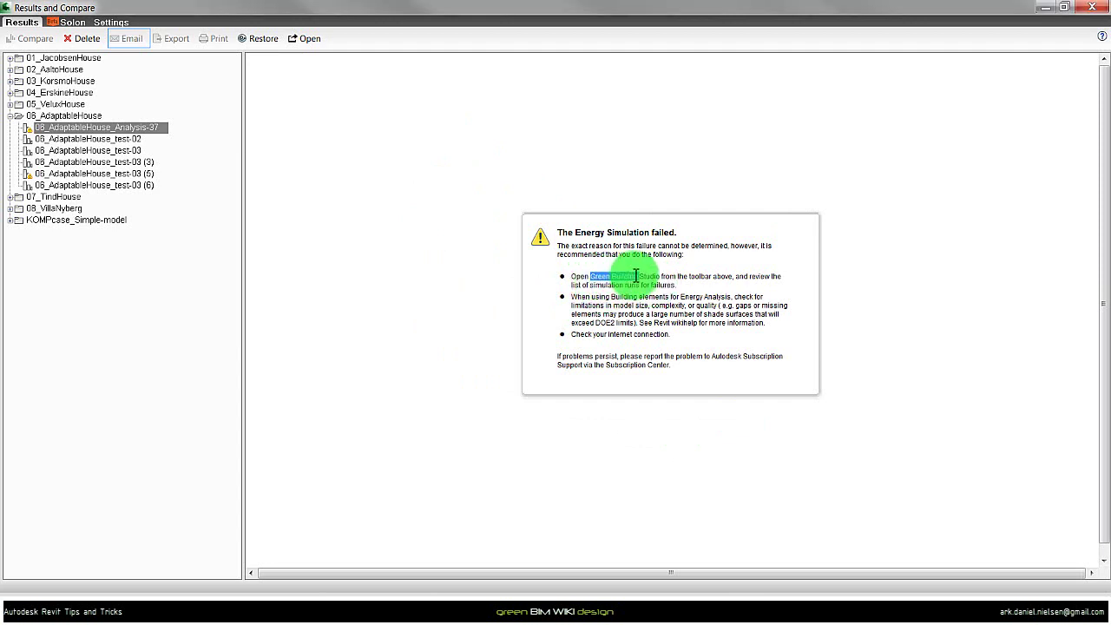
Read the failure advice about Green Building Studio and the internet connection, then open the Open list.
left_click_drag(579, 278, 651, 286)
left_click(575, 297)
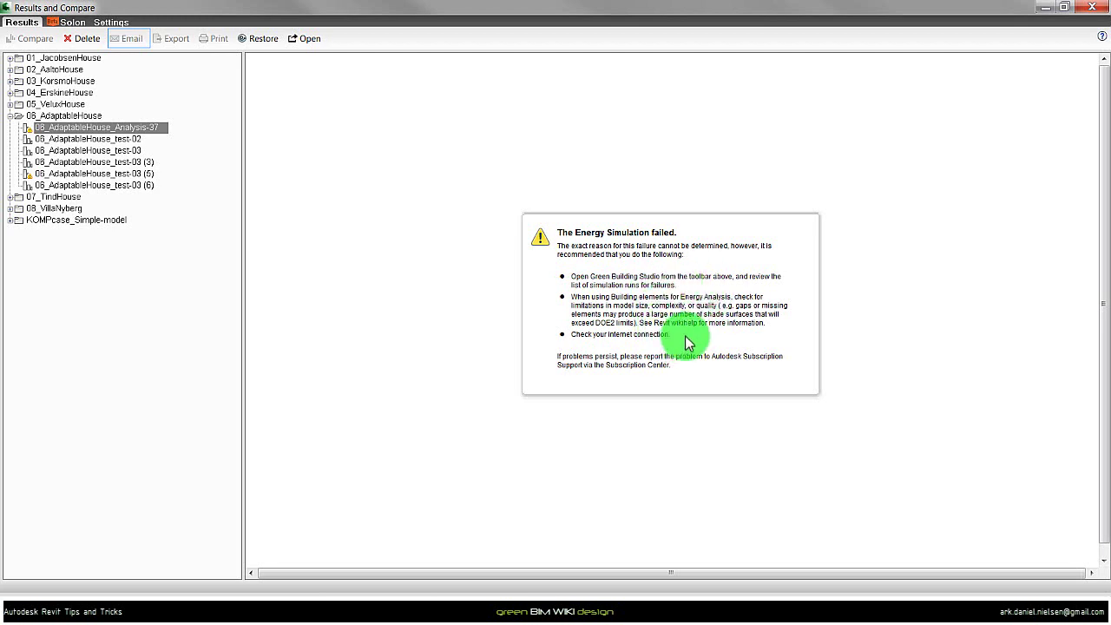
left_click_drag(673, 340, 578, 322)
left_click(586, 272)
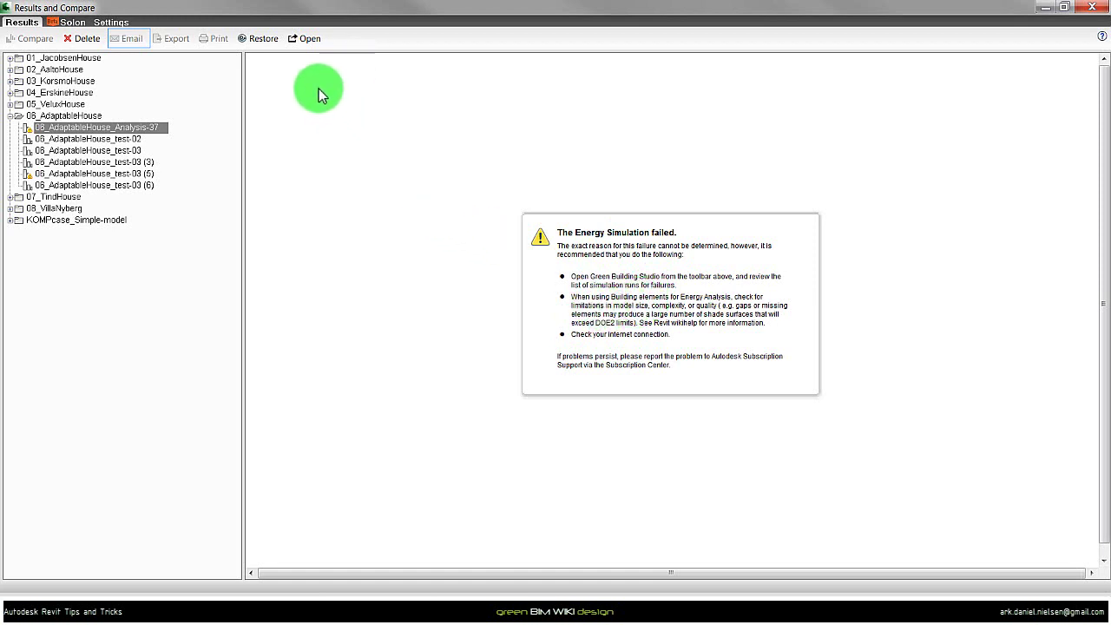
left_click(295, 40)
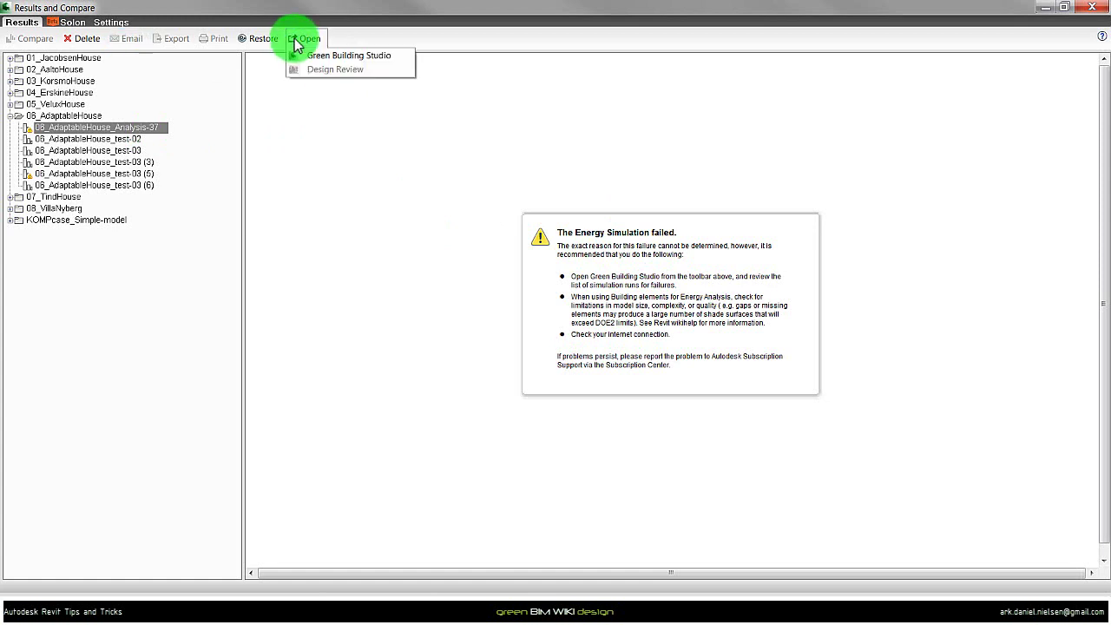
View the run in Green Building Studio, check the Base Run's DOE-2 error, then select a house wall in Revit.
left_click(351, 56)
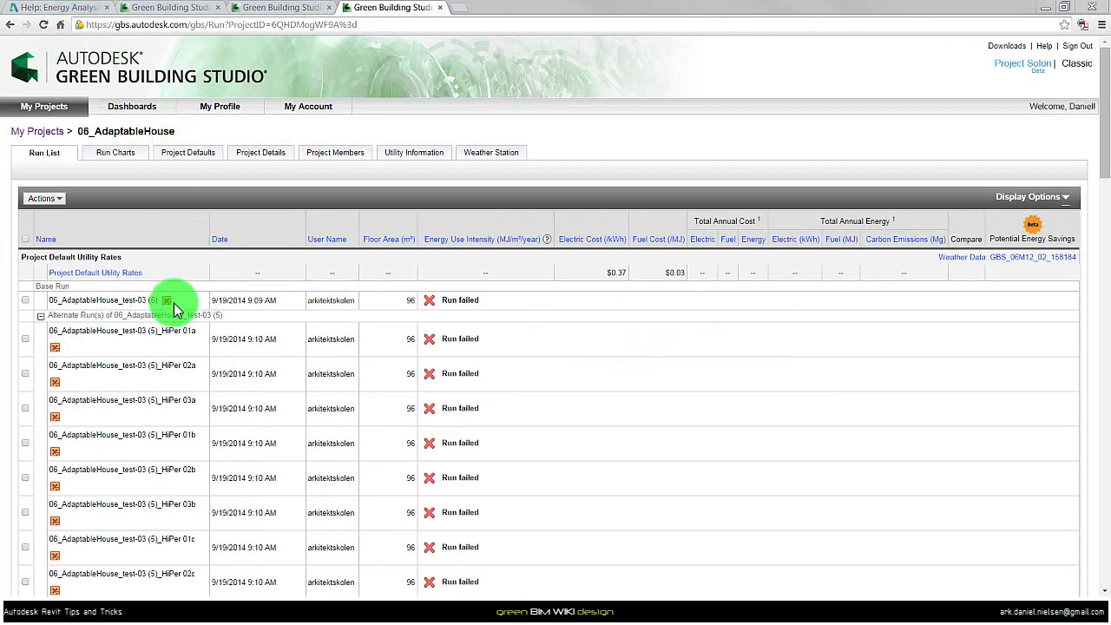
mouse_move(168, 305)
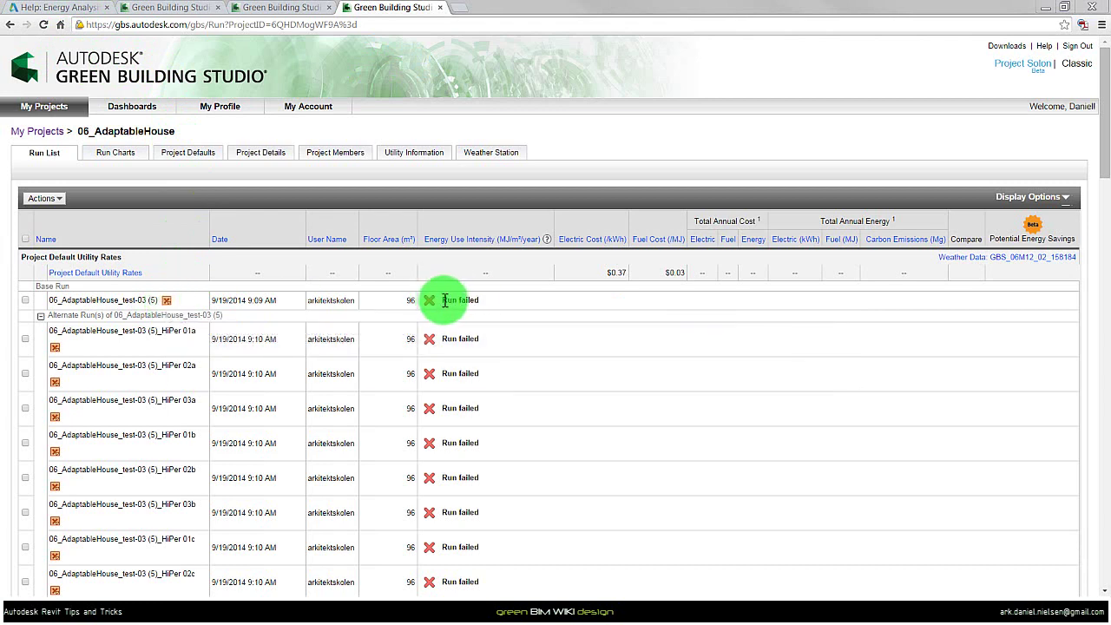
left_click_drag(441, 300, 487, 299)
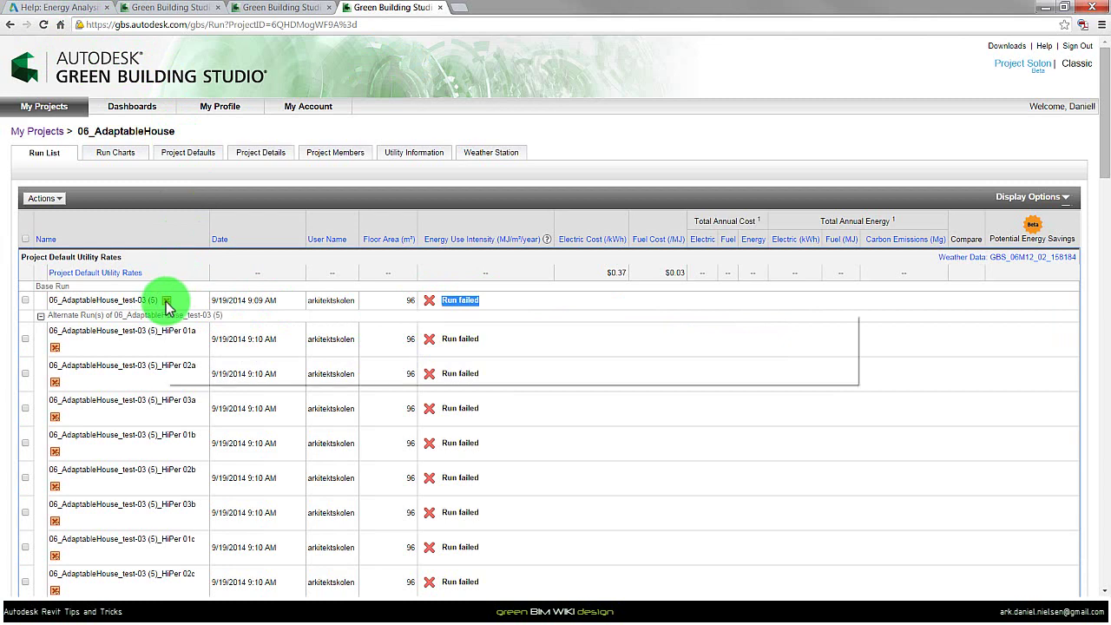
mouse_move(167, 306)
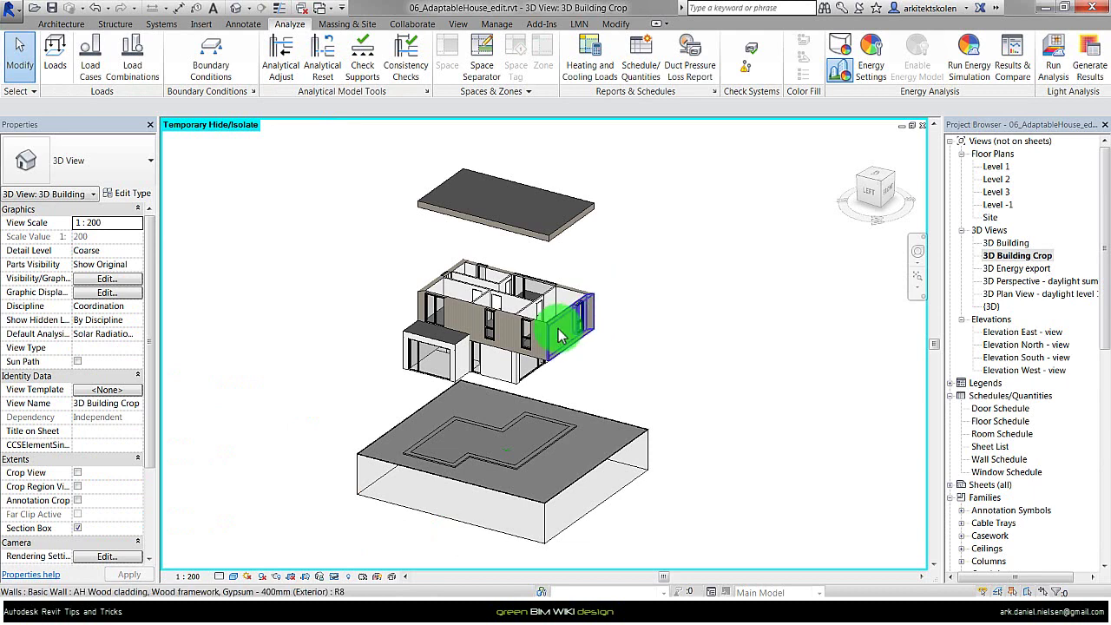
left_click(559, 329)
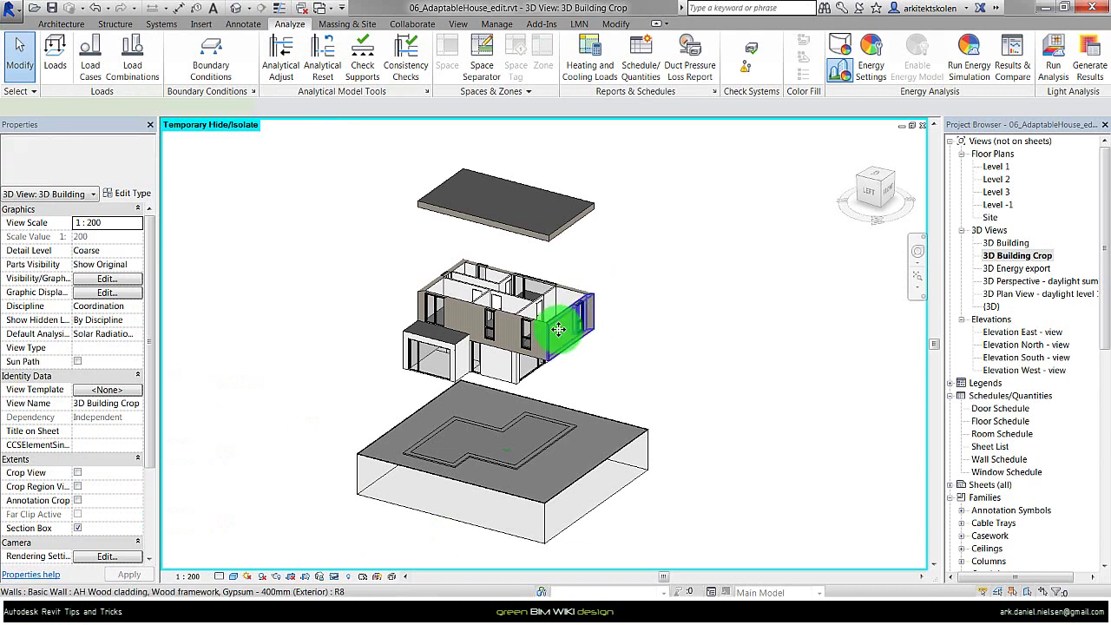
Select the base-block ground floor slab instead of the wall and open its floor type list.
left_click(657, 290)
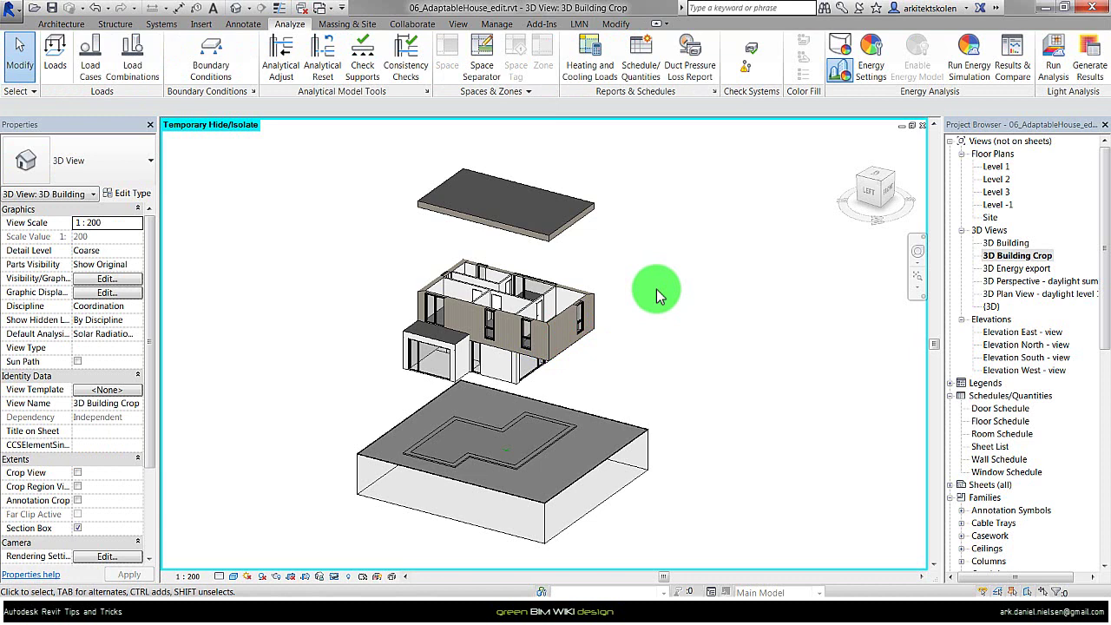
left_click(468, 441)
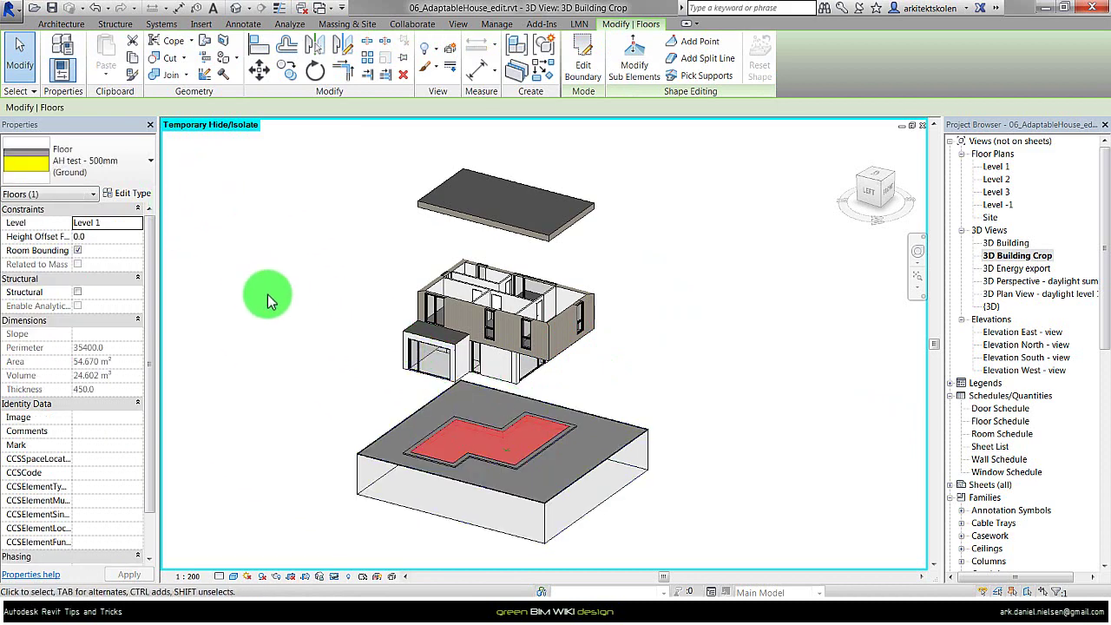
left_click(143, 170)
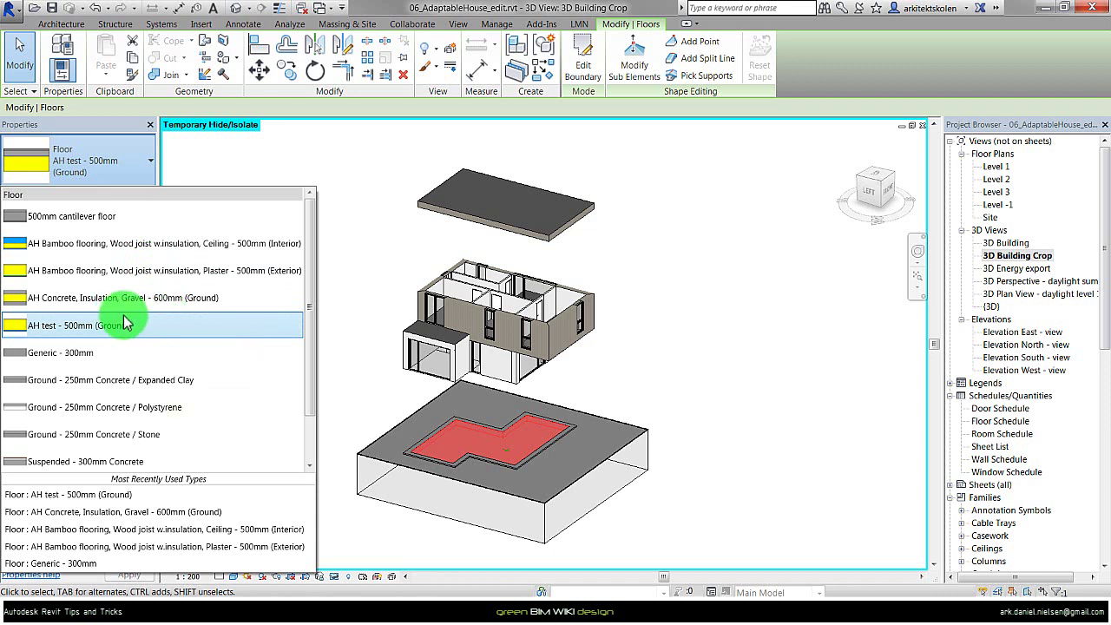
mouse_move(139, 335)
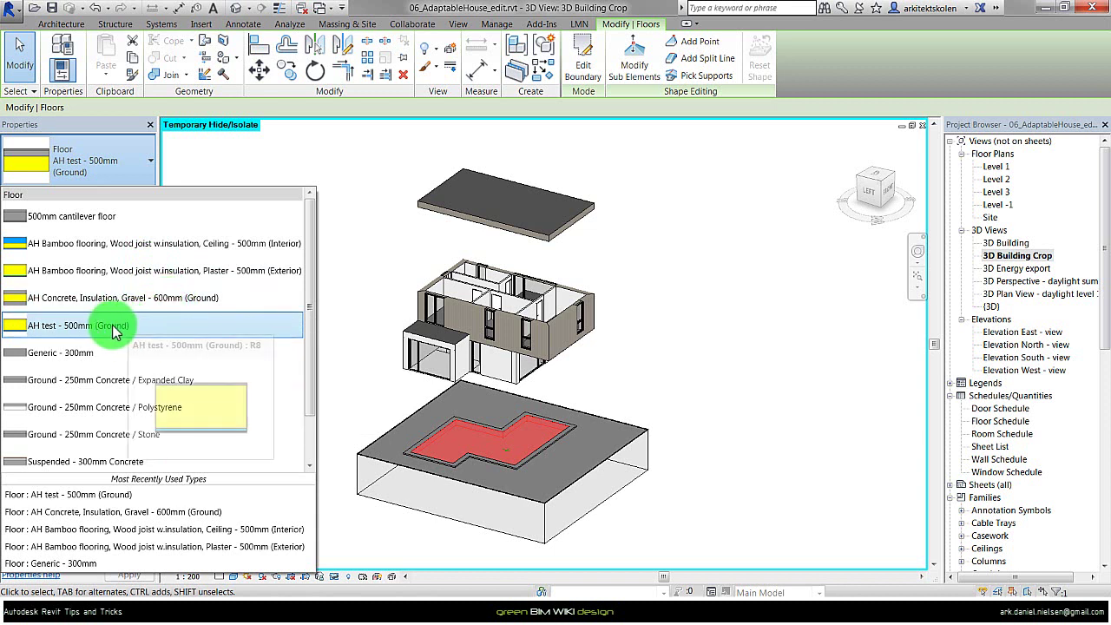
left_click(153, 306)
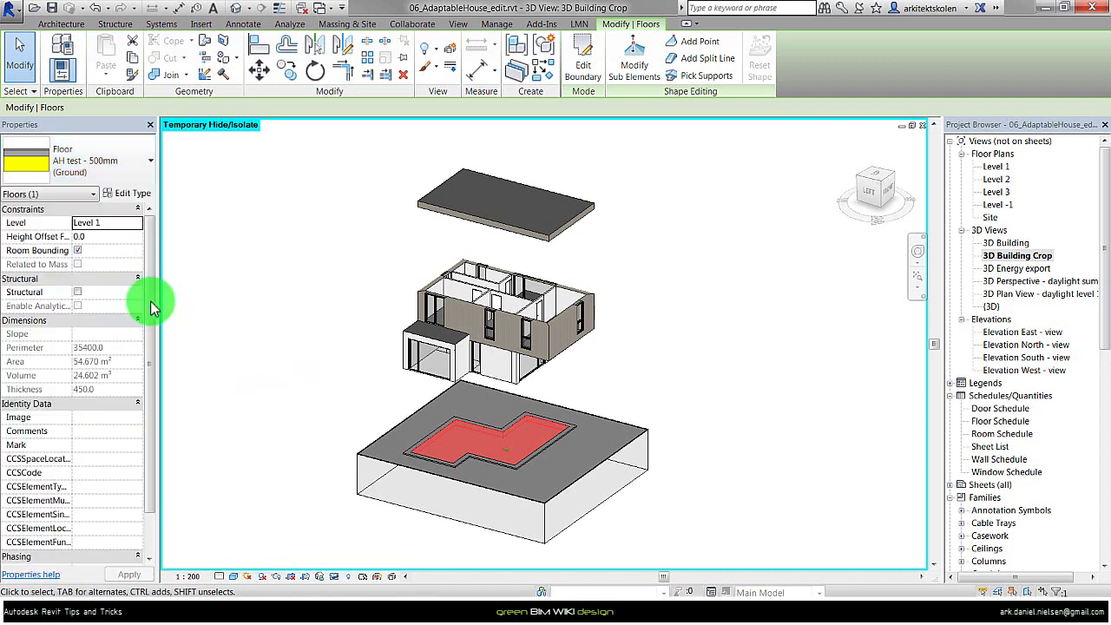
left_click(142, 196)
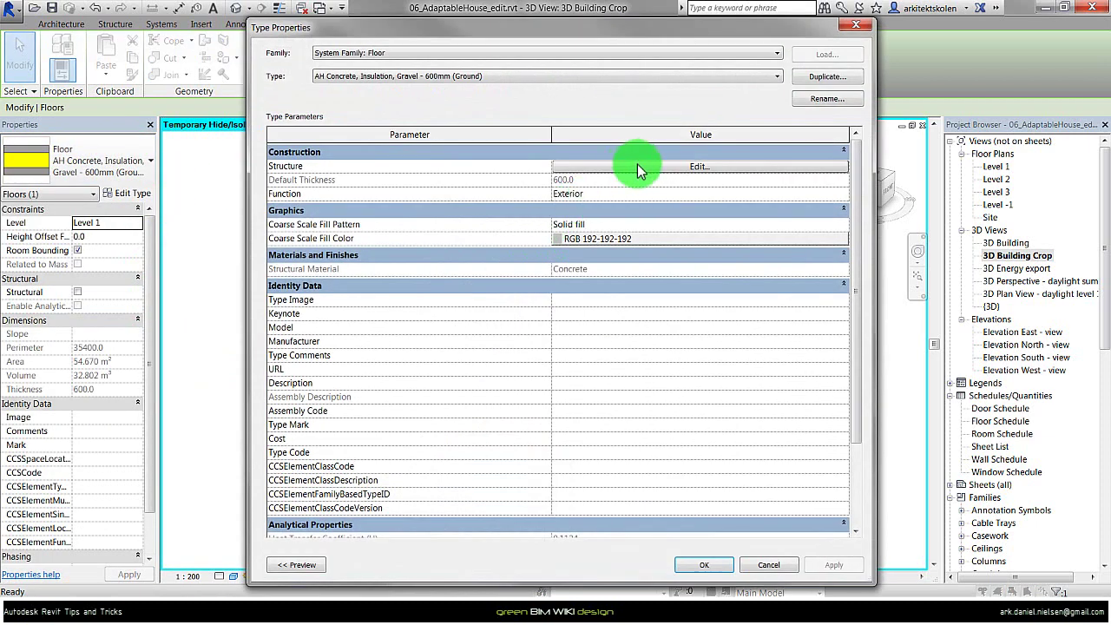
left_click(639, 168)
left_click(280, 206)
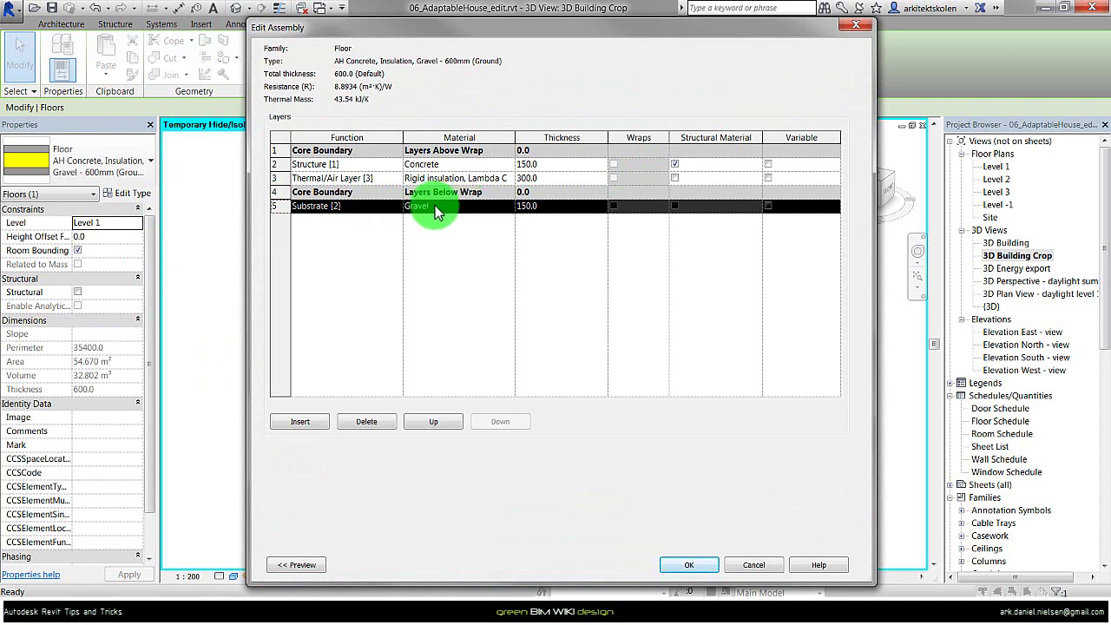
left_click(754, 565)
left_click(778, 565)
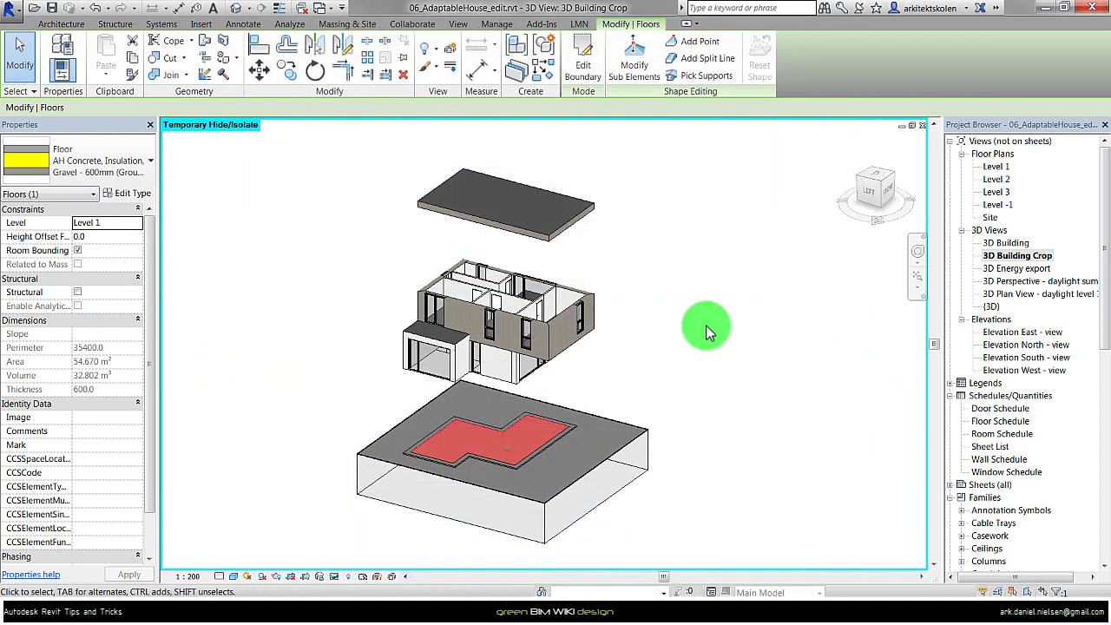
left_click(706, 324)
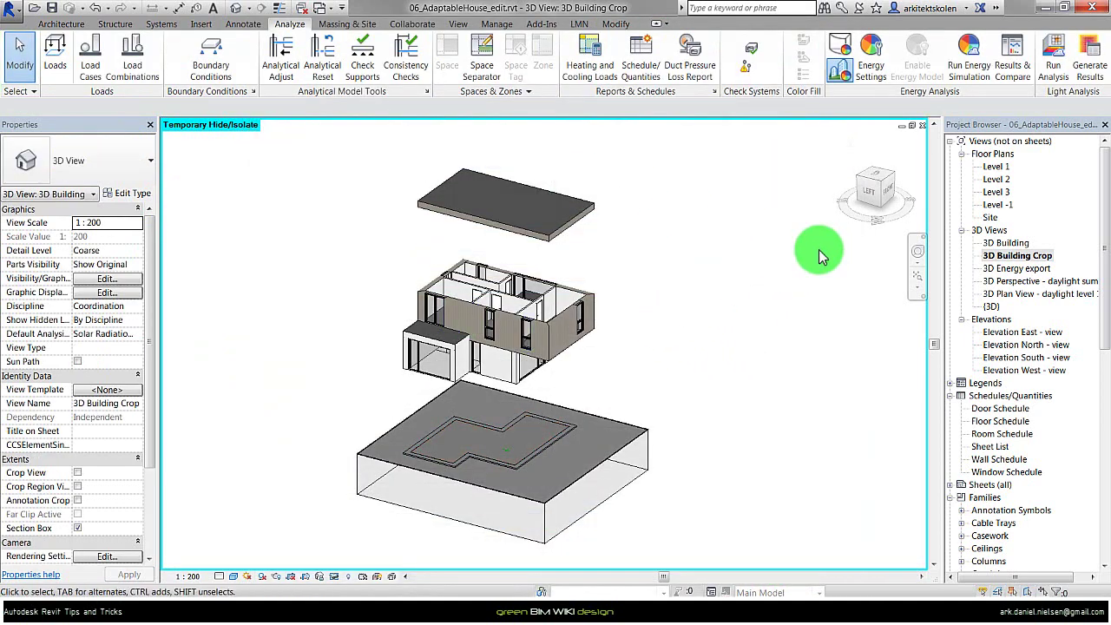
left_click(873, 71)
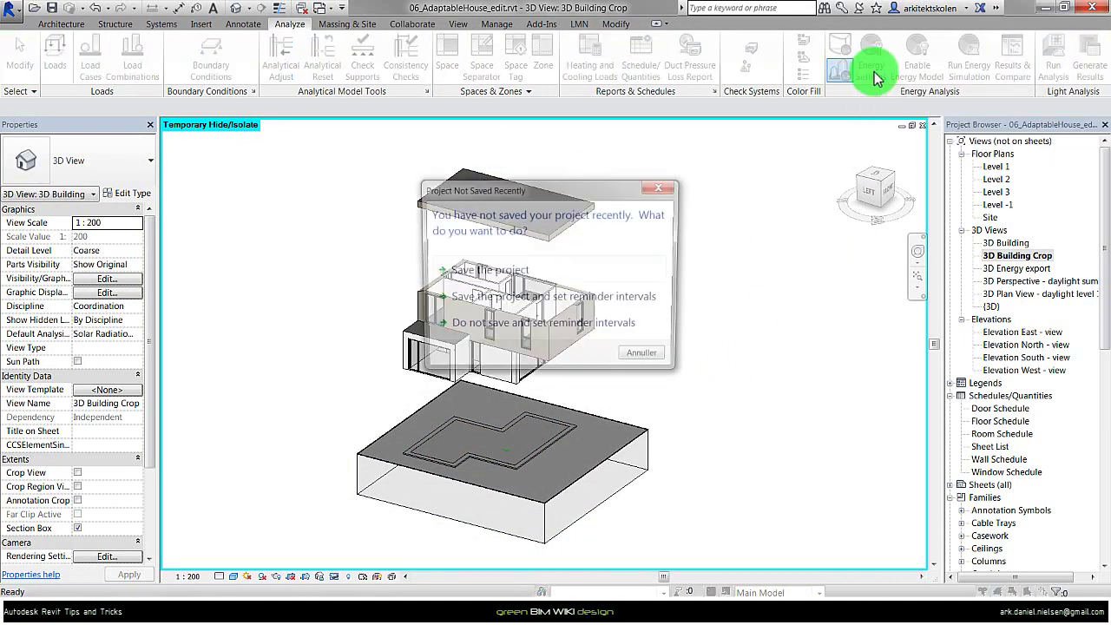
left_click(666, 188)
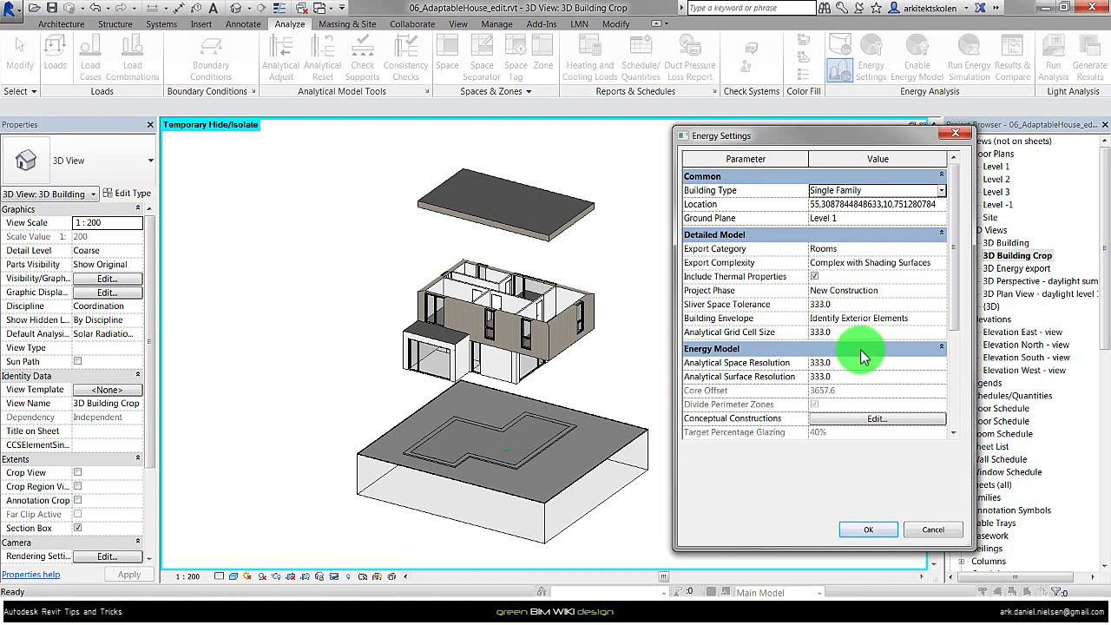
left_click(943, 319)
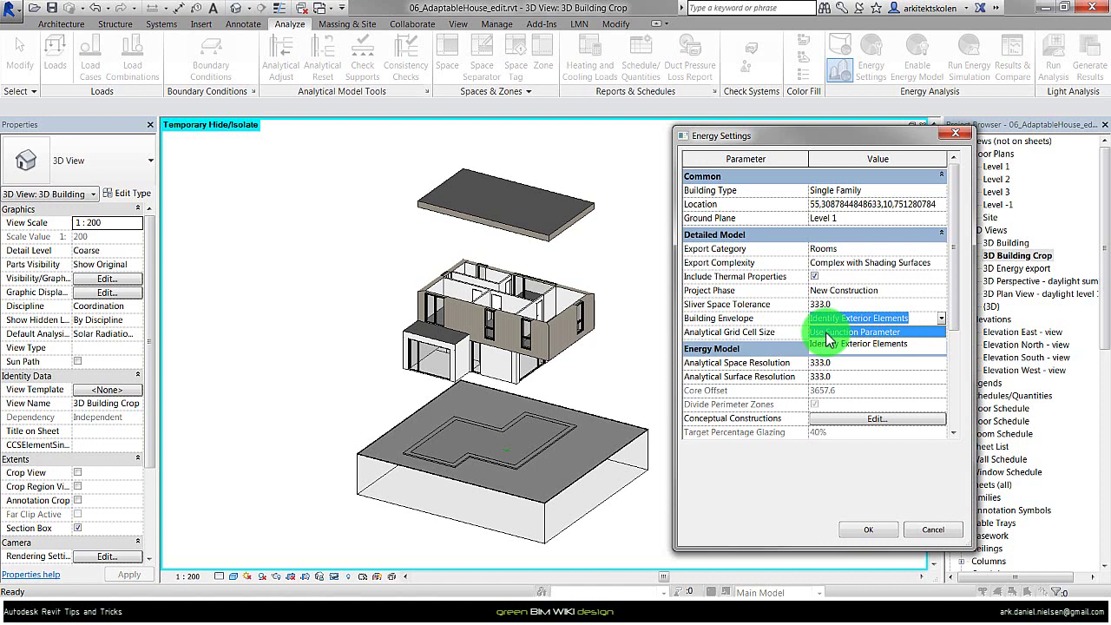
left_click(855, 331)
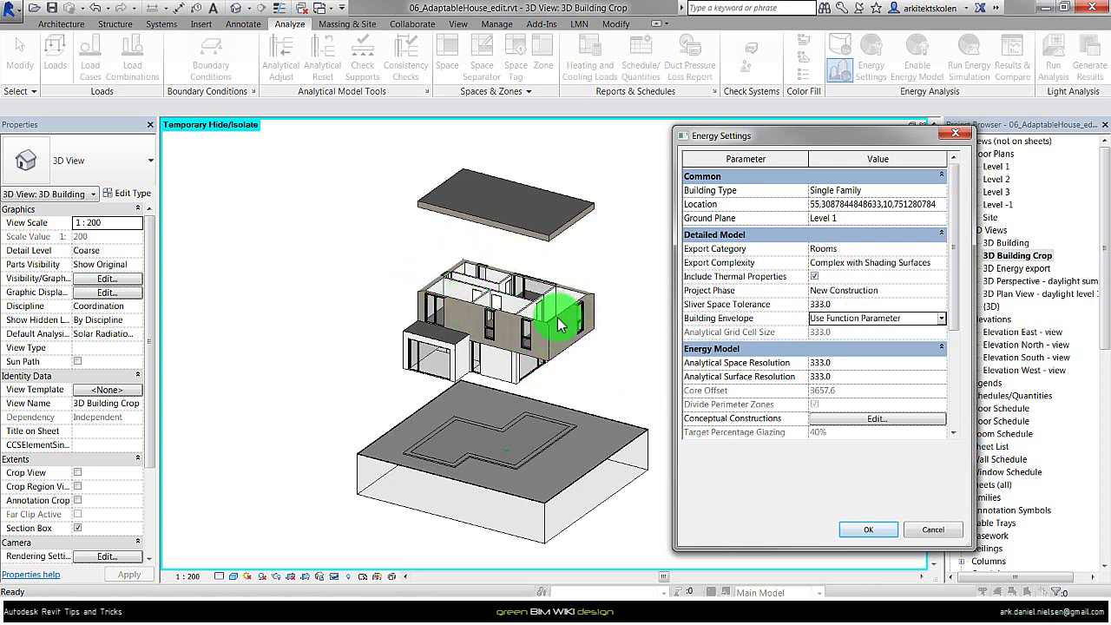
left_click(942, 318)
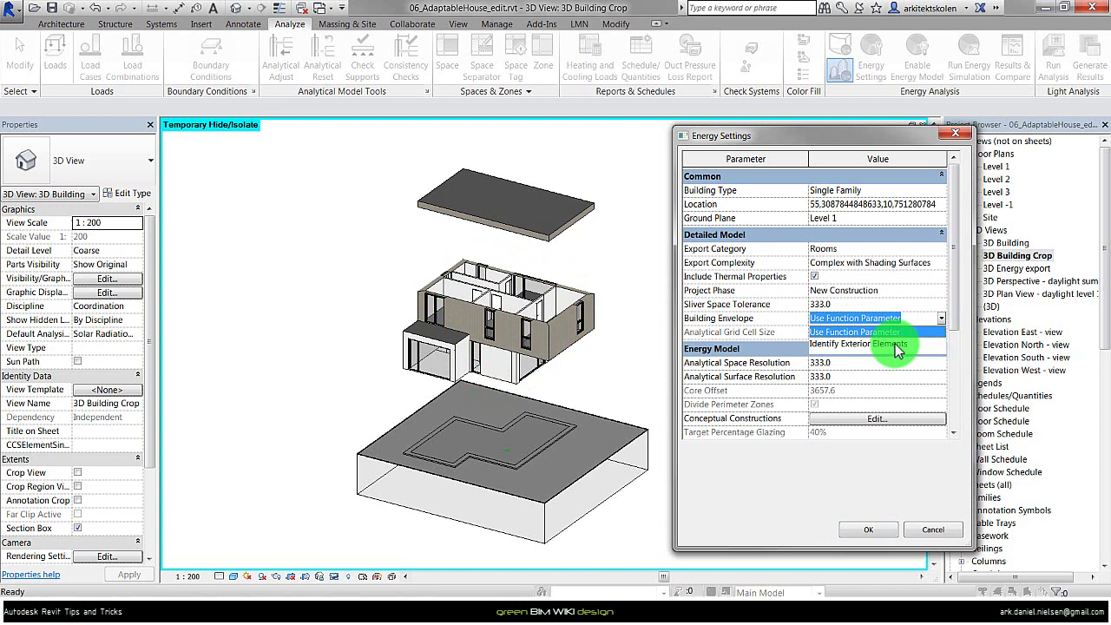
left_click(899, 345)
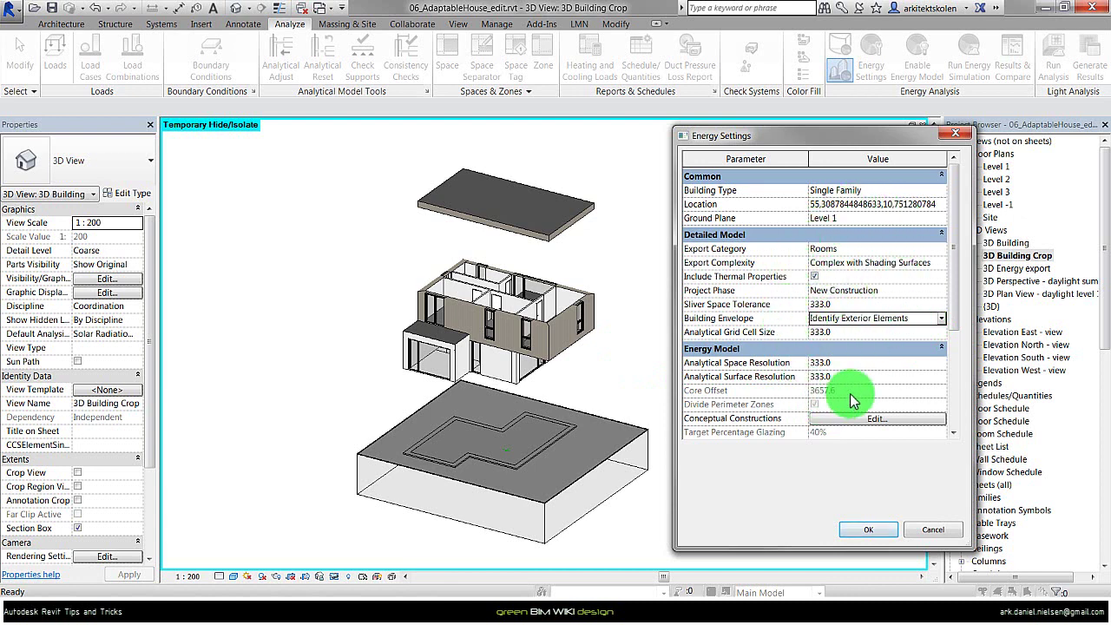
left_click(933, 529)
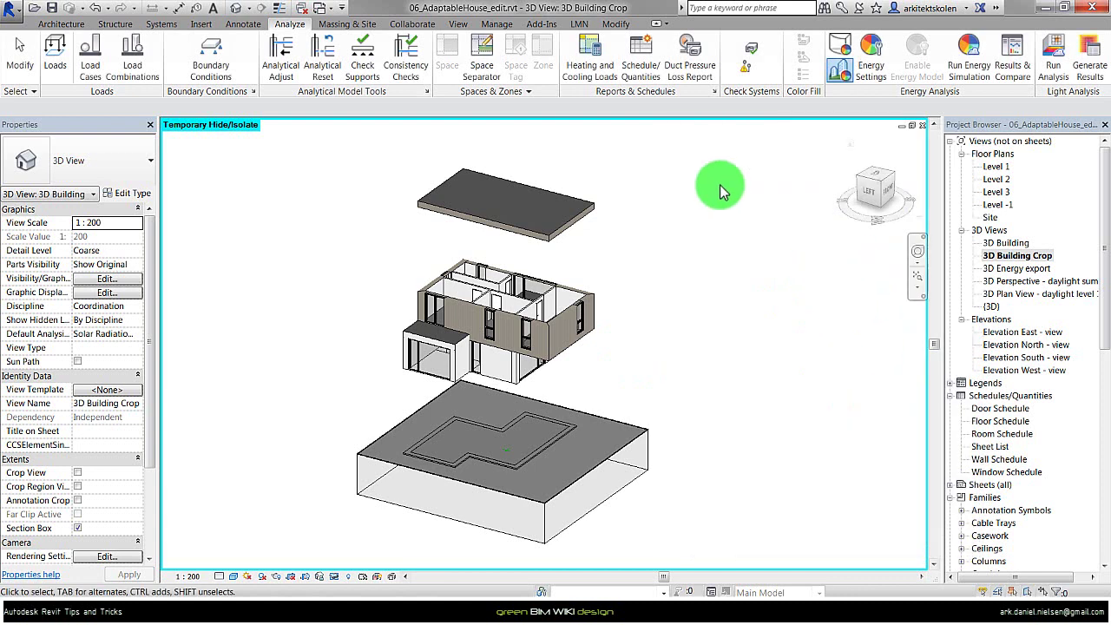
Run Energy Simulation, acknowledge the analytical model message, and continue in existing project 06_AdaptableHouse.
left_click(970, 74)
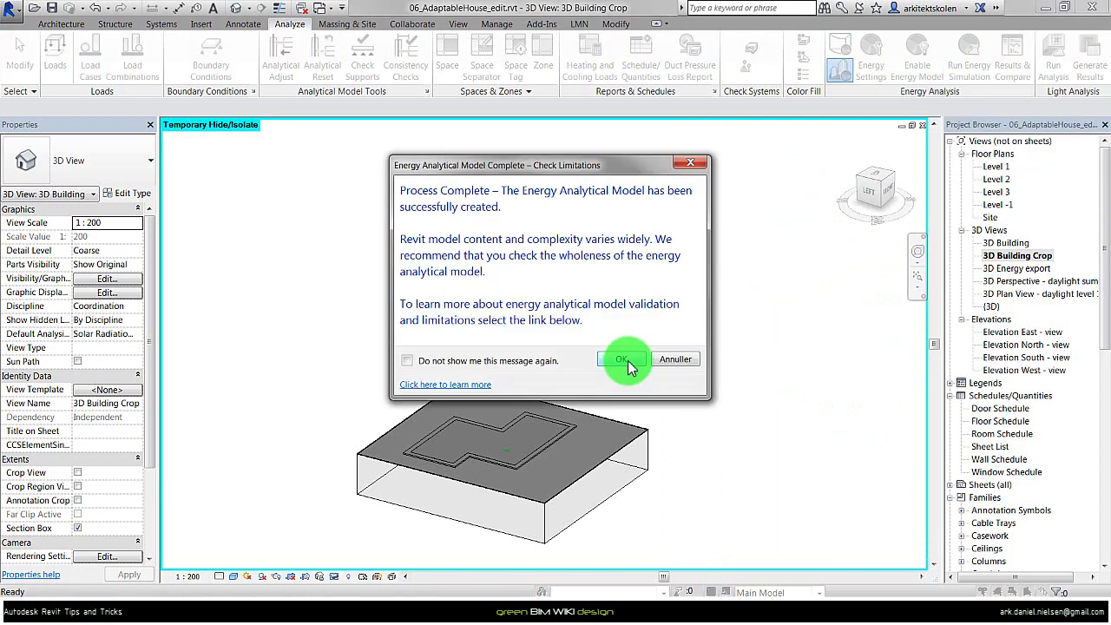
left_click(622, 360)
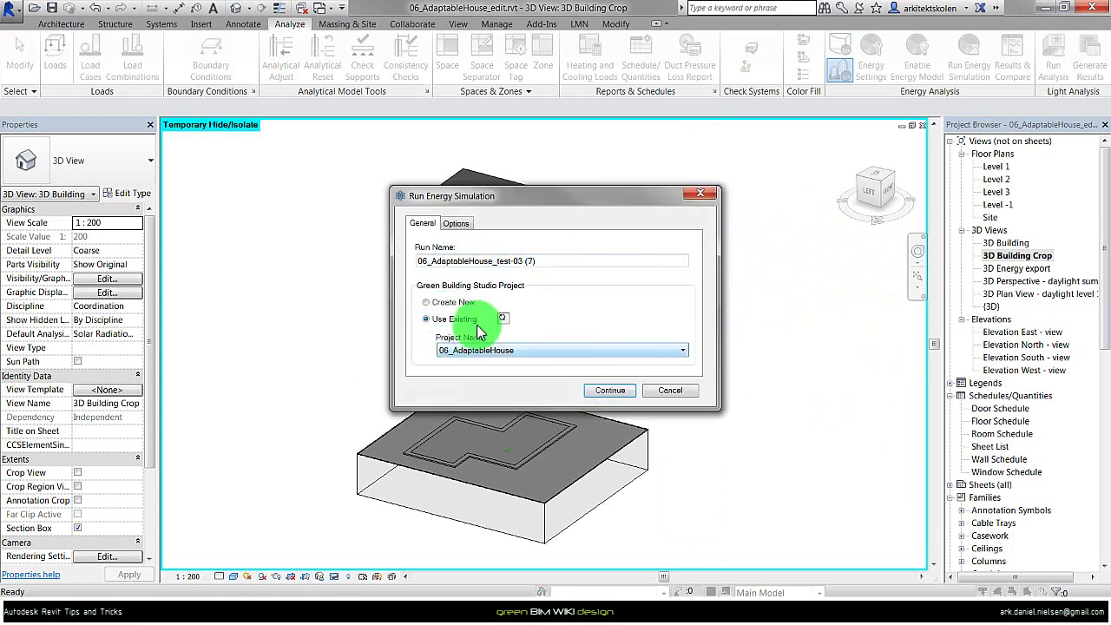
left_click(611, 390)
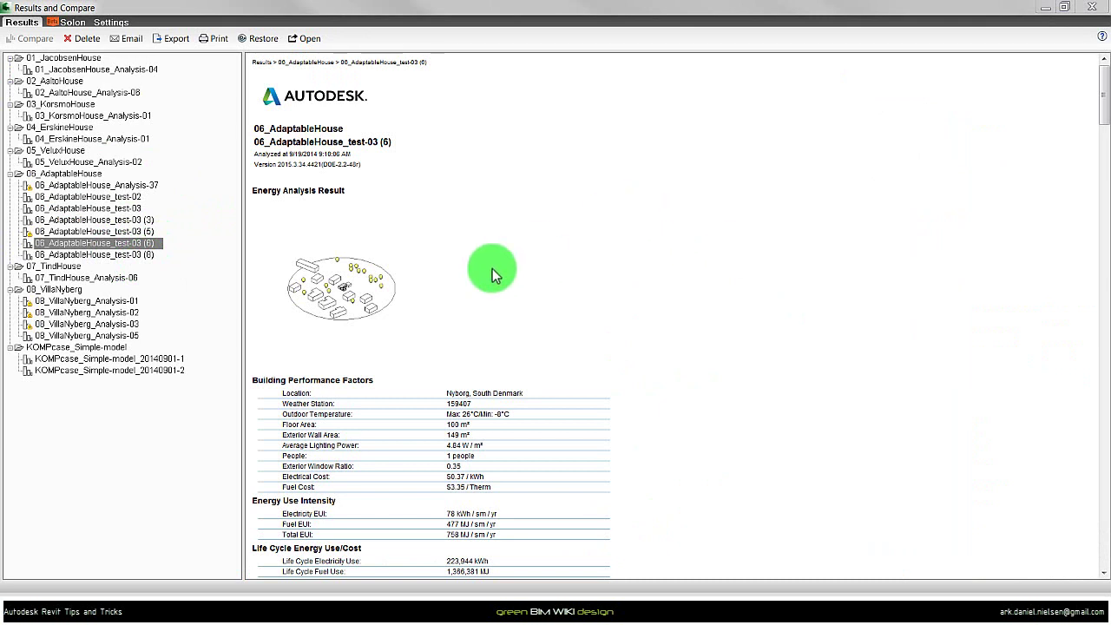
Compare the failed test-03 (5) run with the test-03 (6) energy report.
left_click(67, 232)
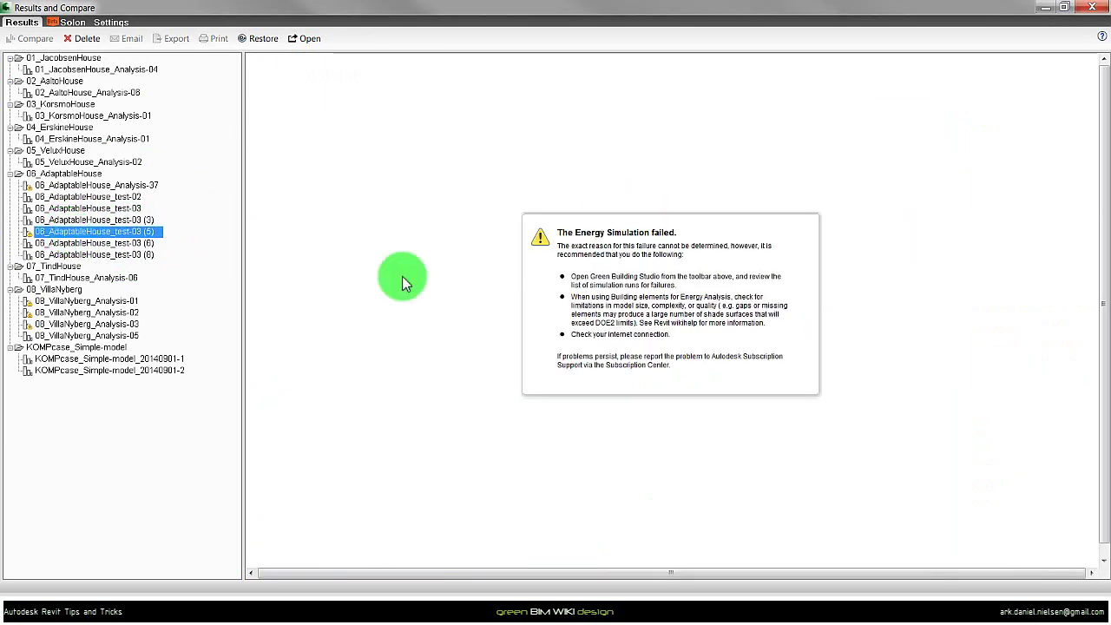
left_click(139, 243)
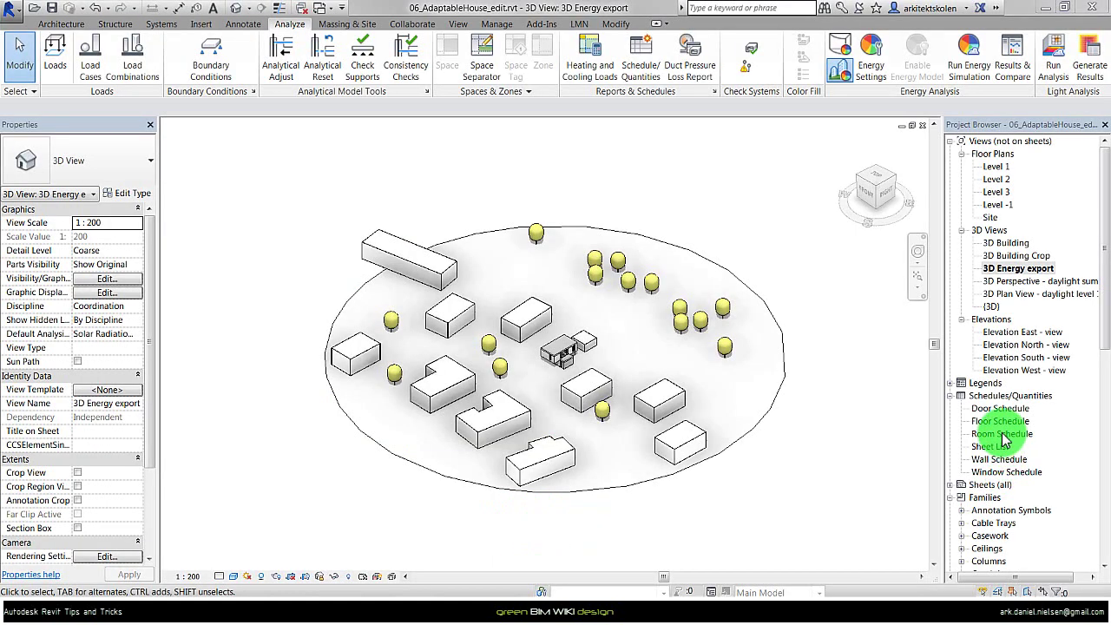
Open the Room Schedule from the Project Browser.
double_click(1003, 434)
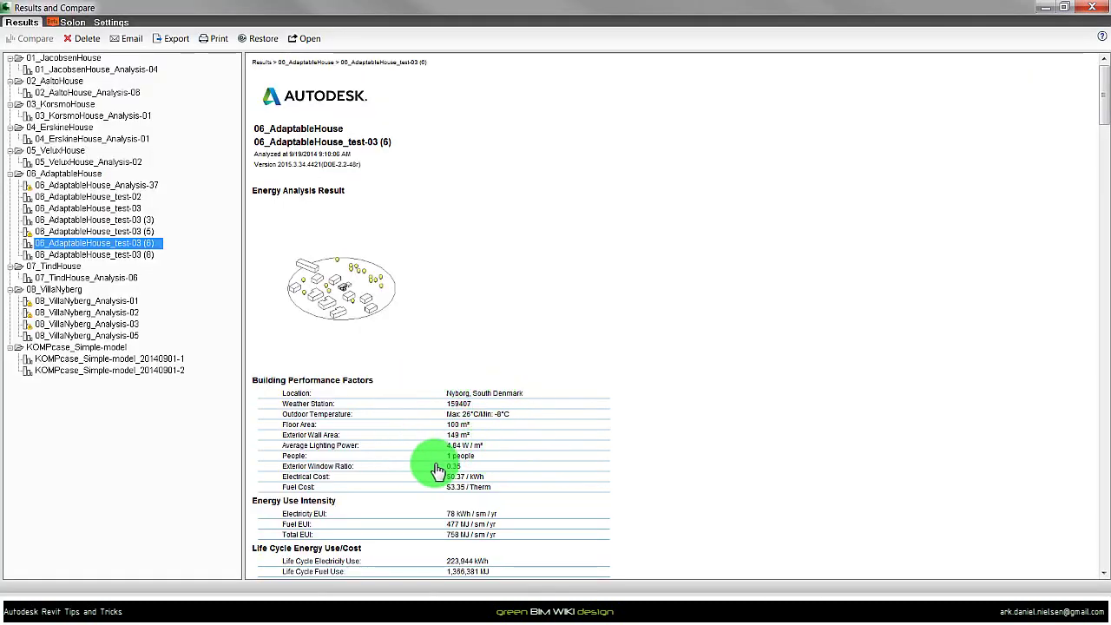
Scroll the test-03 (6) report and open that run in Green Building Studio online.
scroll(660, 411, "down", 3)
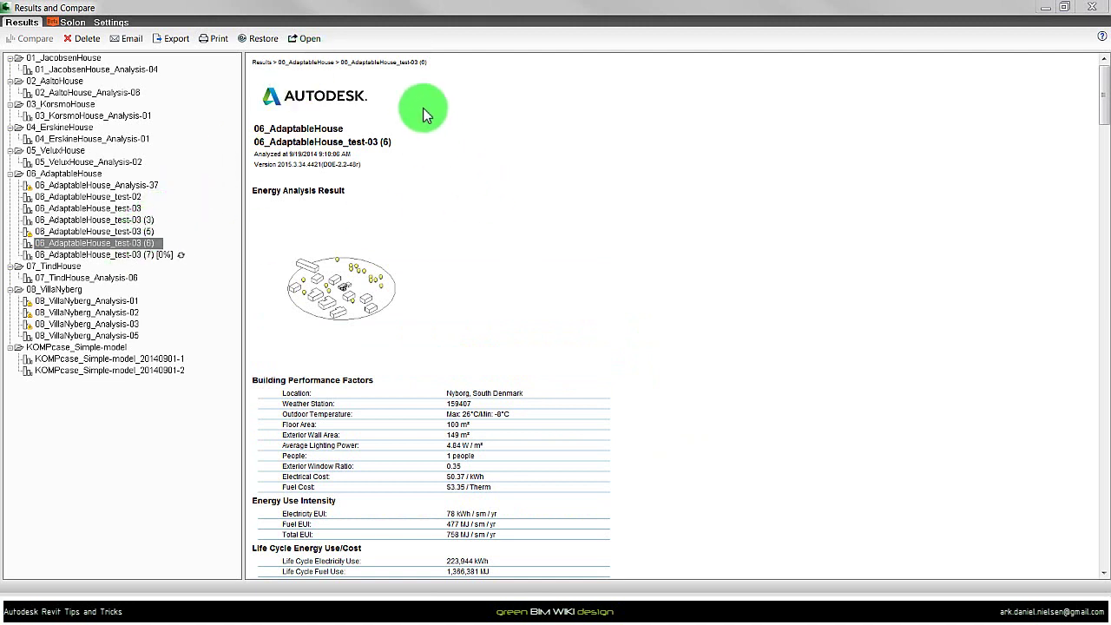
left_click(295, 43)
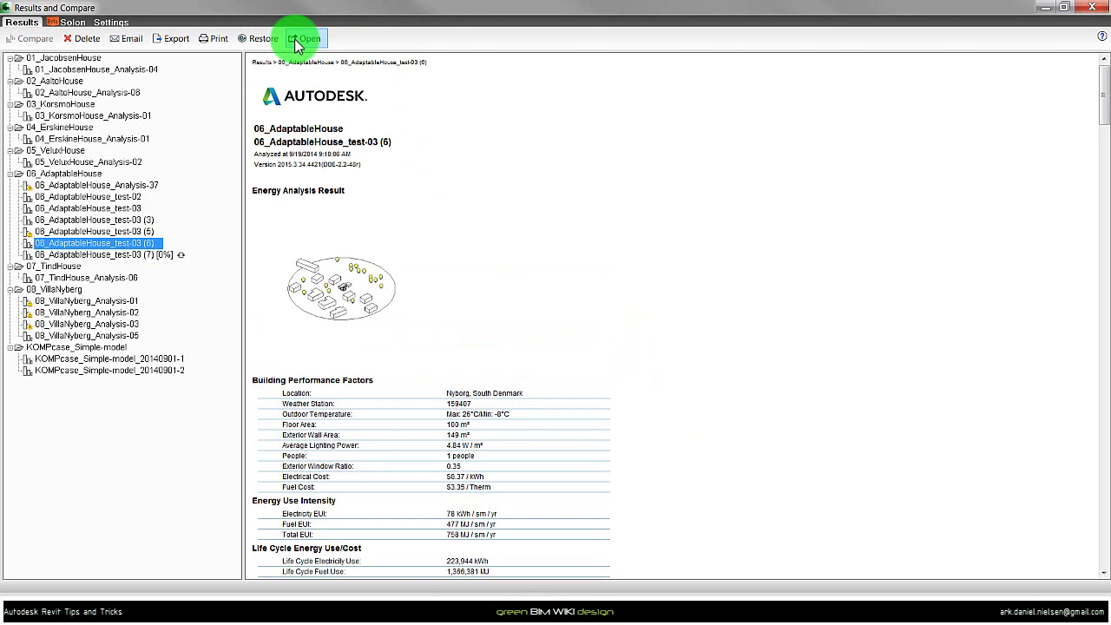
left_click(361, 55)
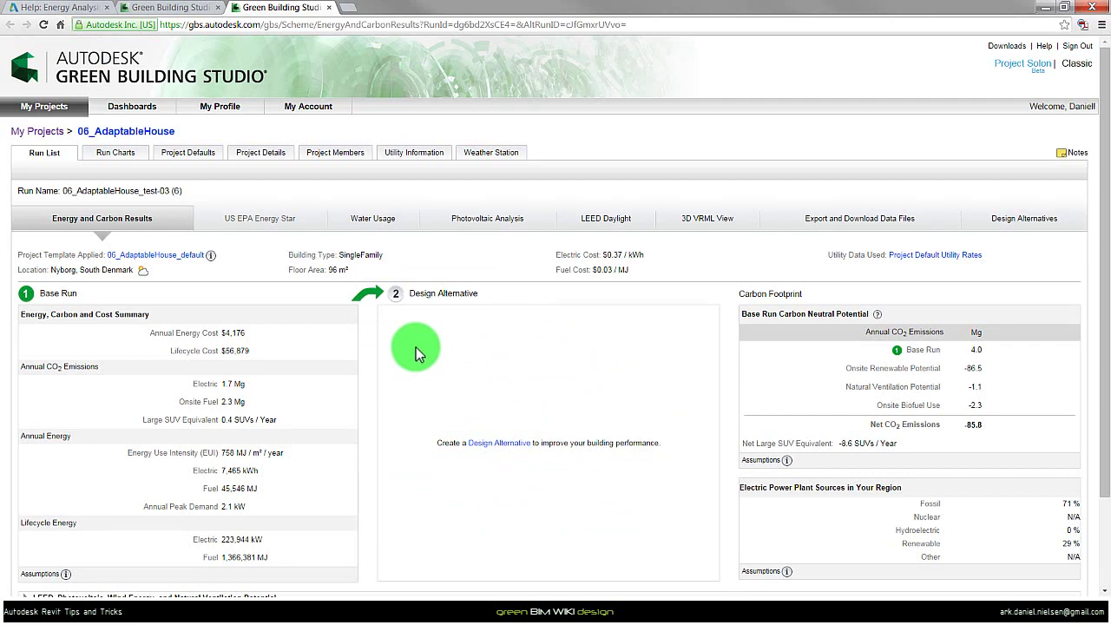
Expand the Building Details and Assumptions section and scroll to its construction tables.
scroll(415, 347, "down", 3)
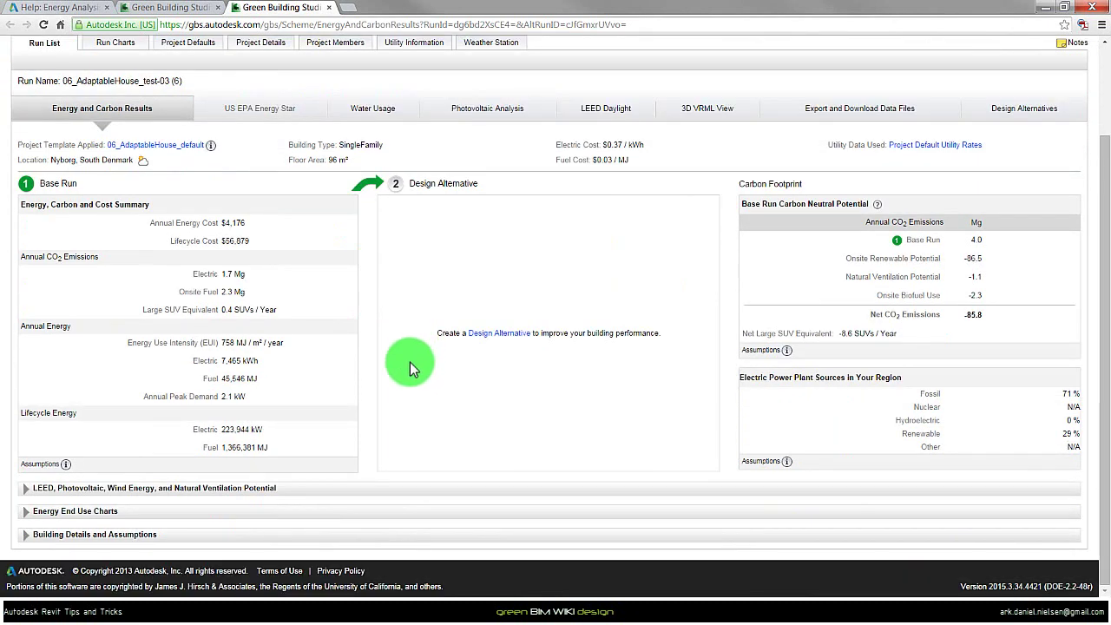
left_click(27, 536)
scroll(376, 438, "down", 5)
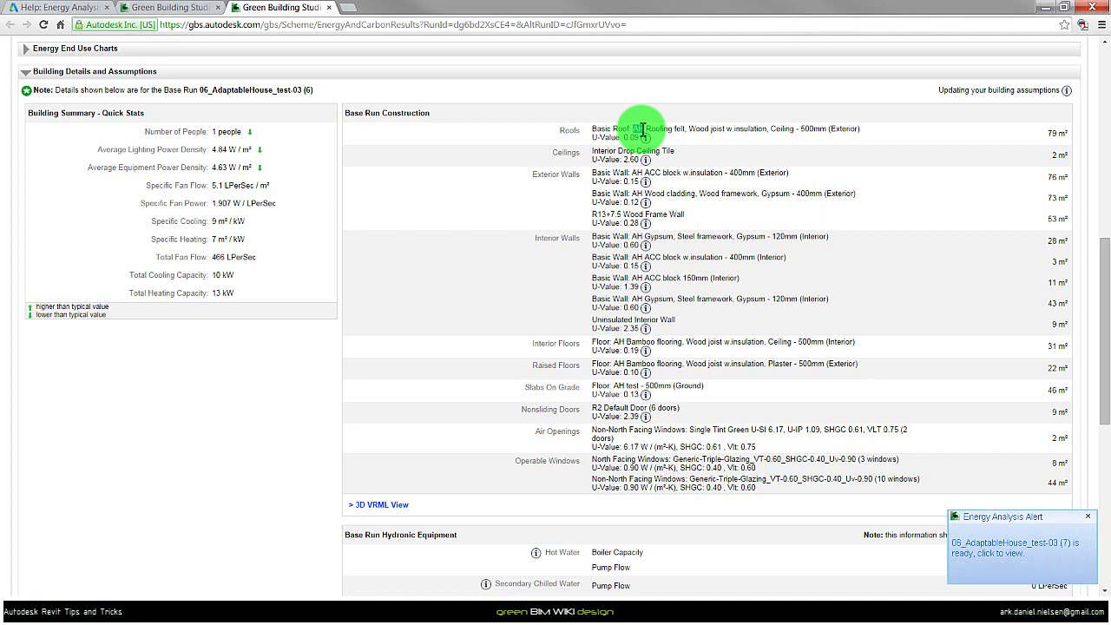
Dismiss the test-03 (7) ready alert and inspect the roof and ceiling U-value layer details.
left_click(636, 130)
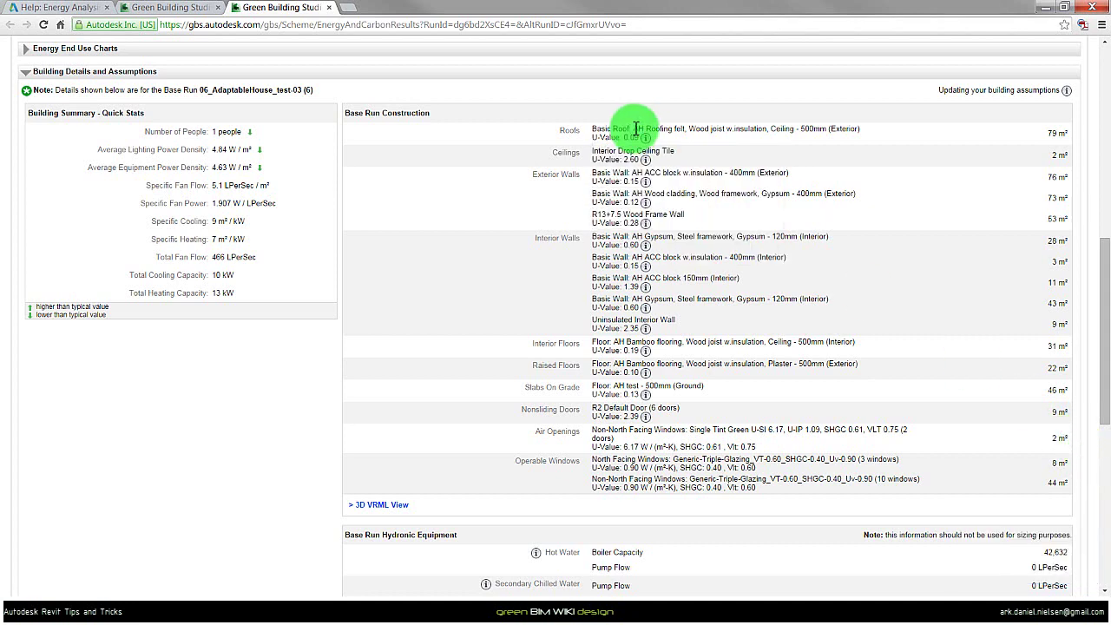
double_click(636, 129)
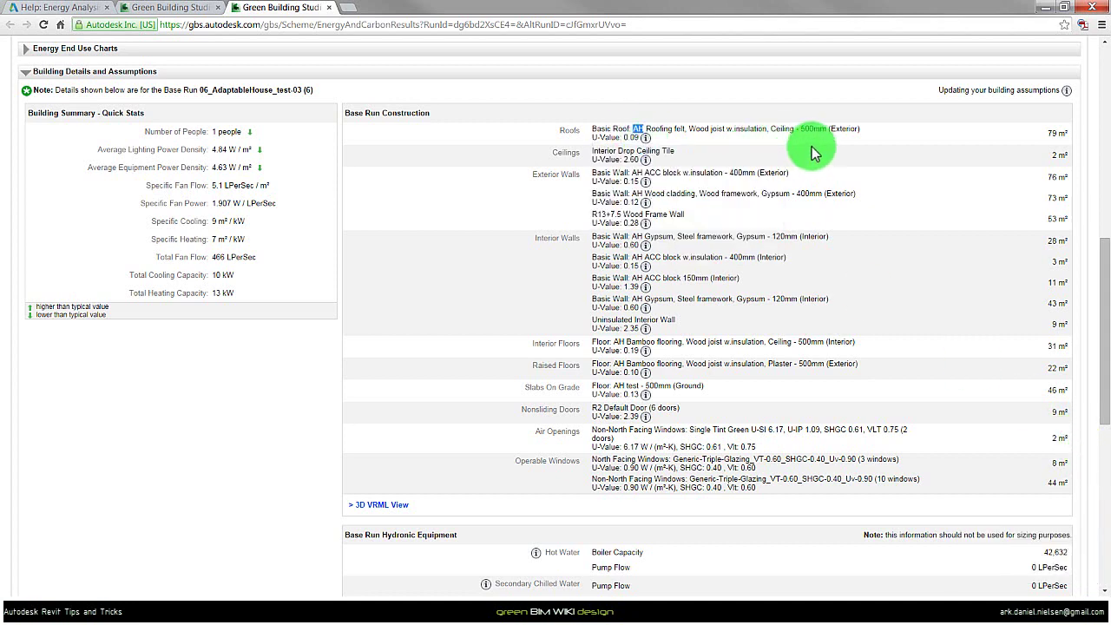
mouse_move(645, 137)
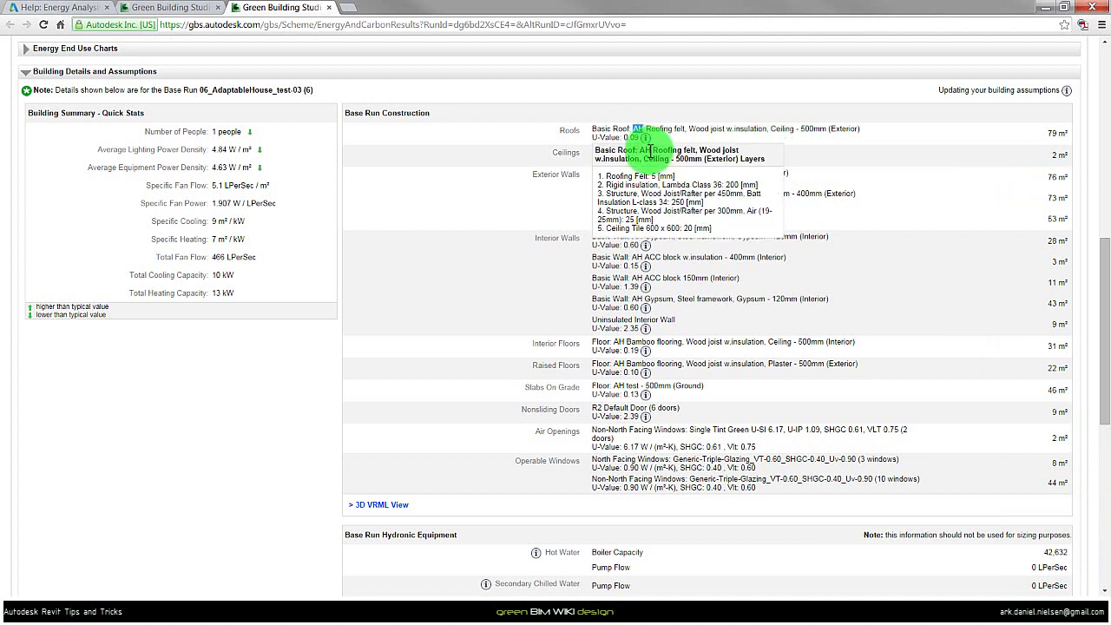
mouse_move(647, 223)
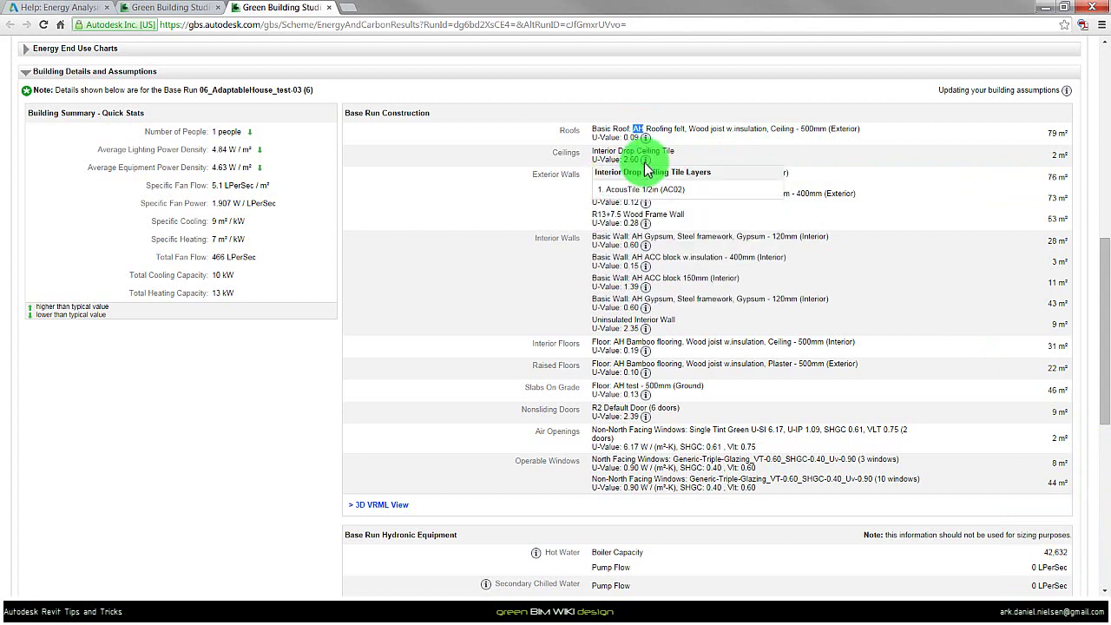
mouse_move(647, 201)
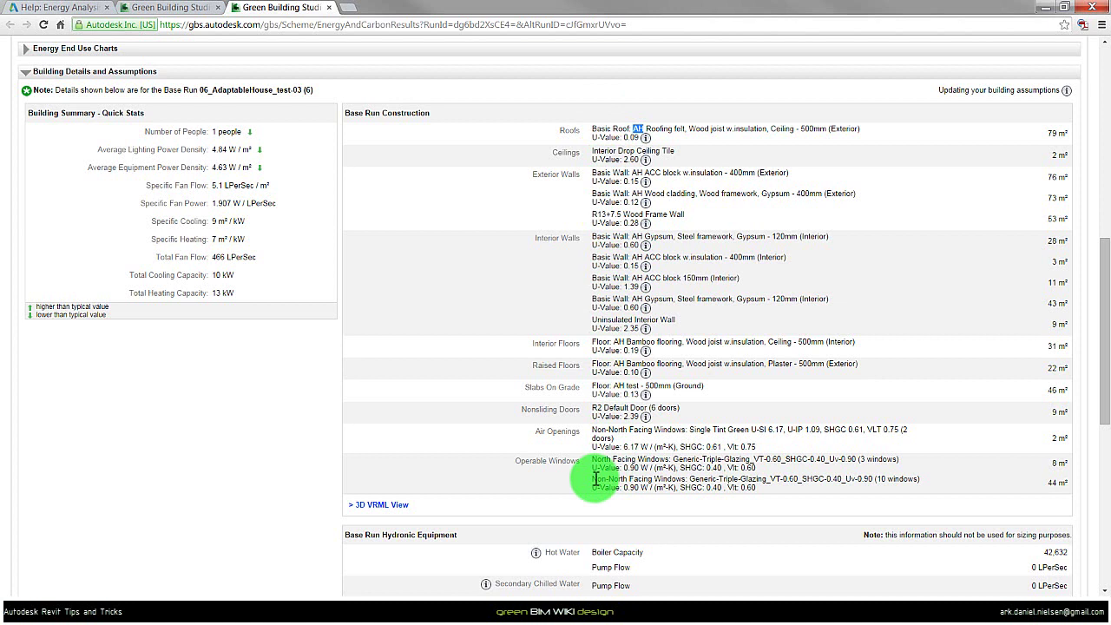
left_click_drag(533, 432, 577, 432)
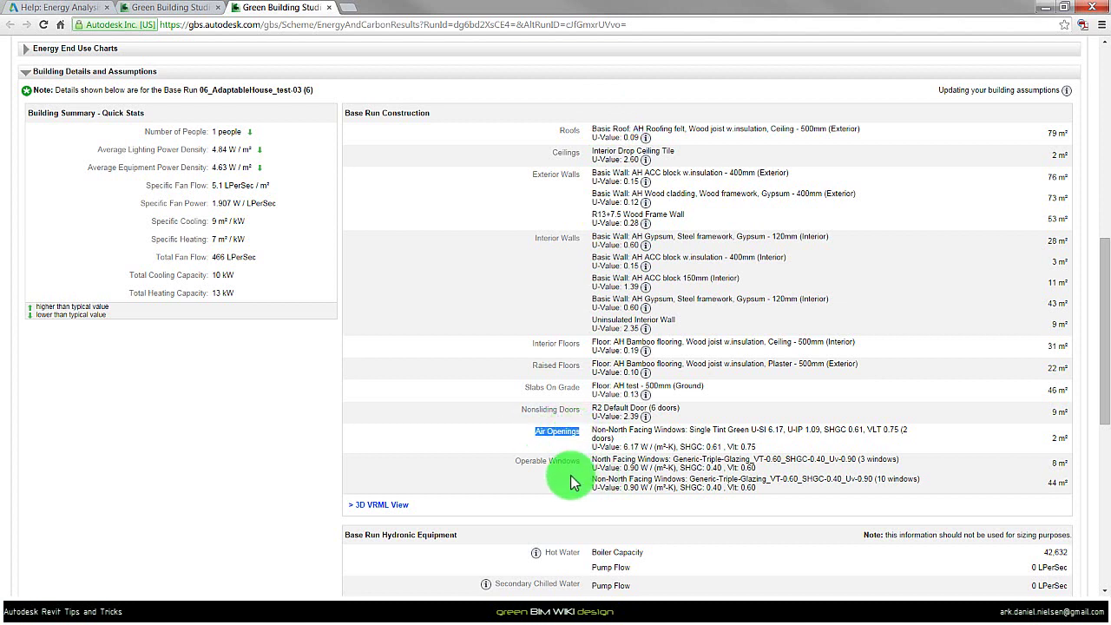
left_click(557, 431)
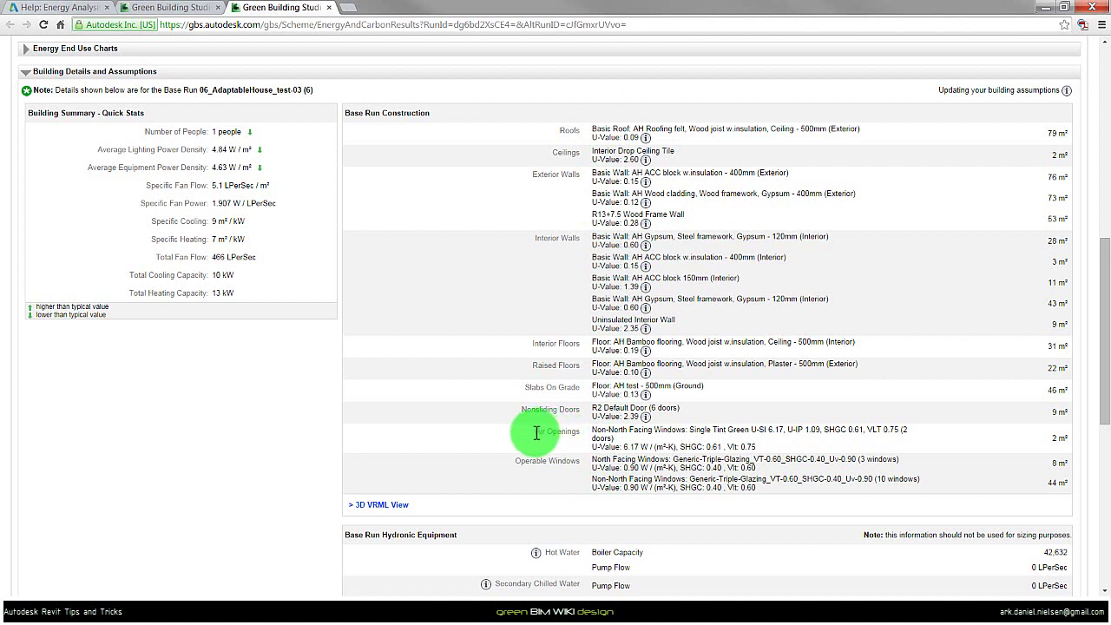
left_click_drag(533, 432, 579, 432)
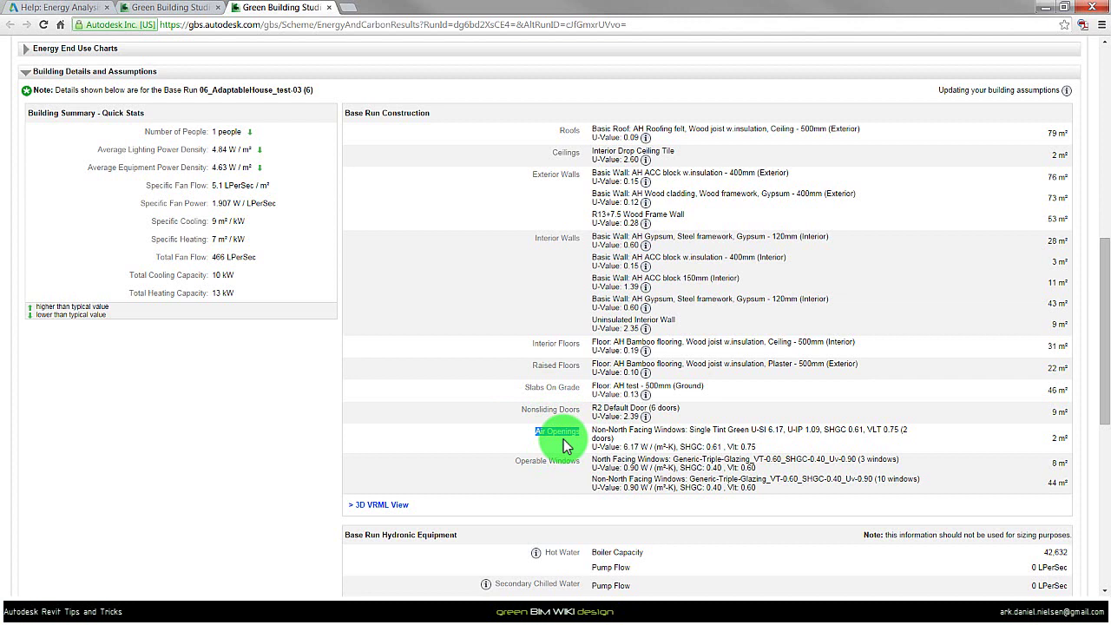
left_click(1055, 439)
double_click(1060, 438)
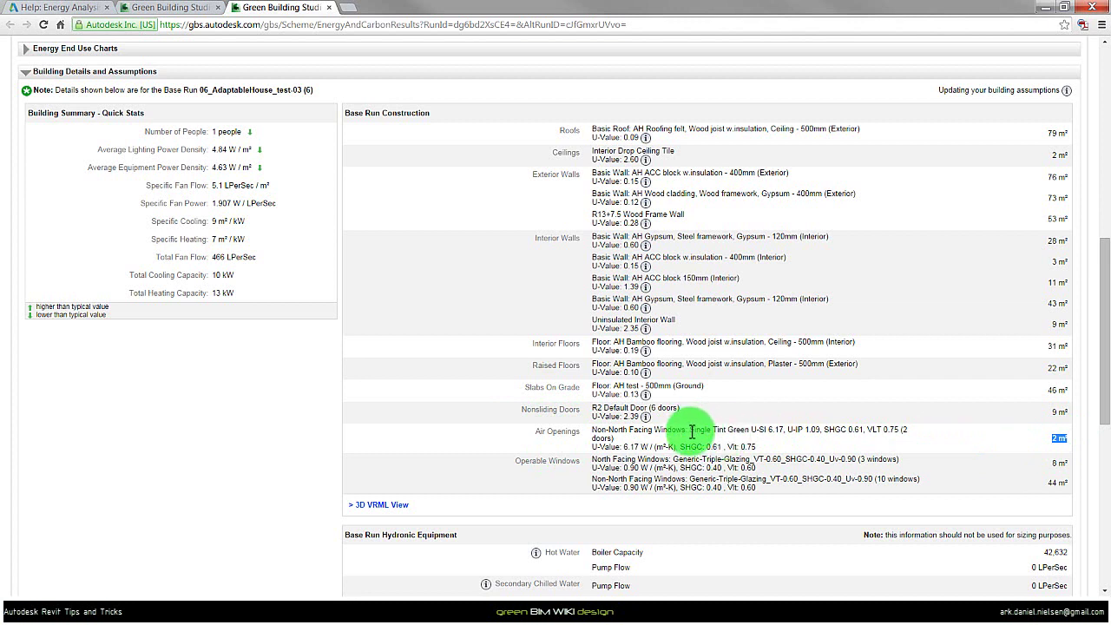
left_click_drag(690, 430, 747, 431)
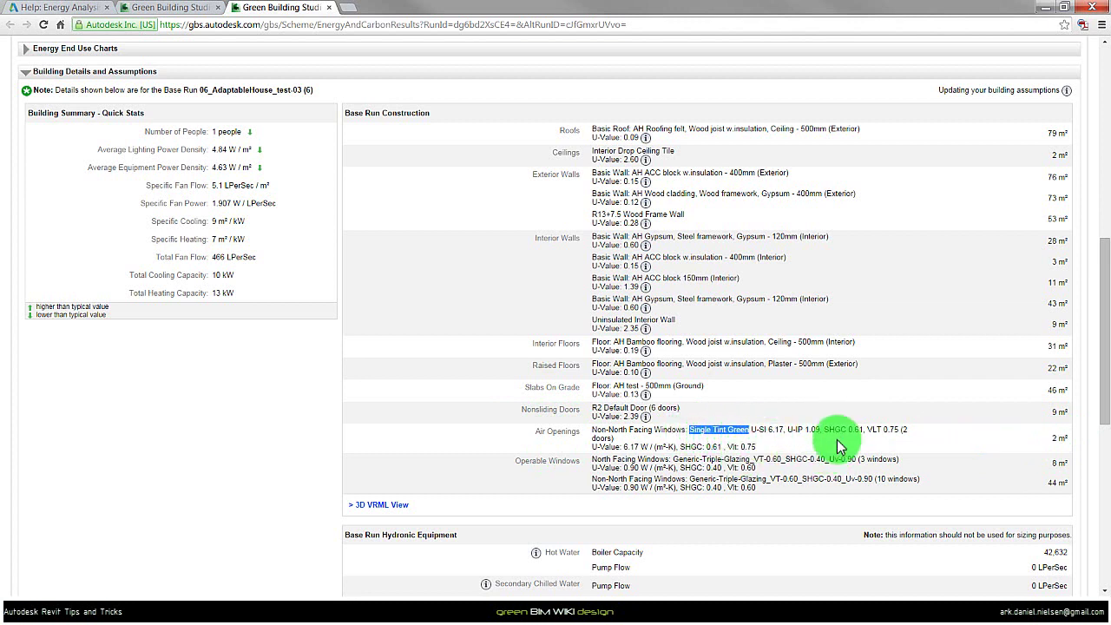
left_click(640, 449)
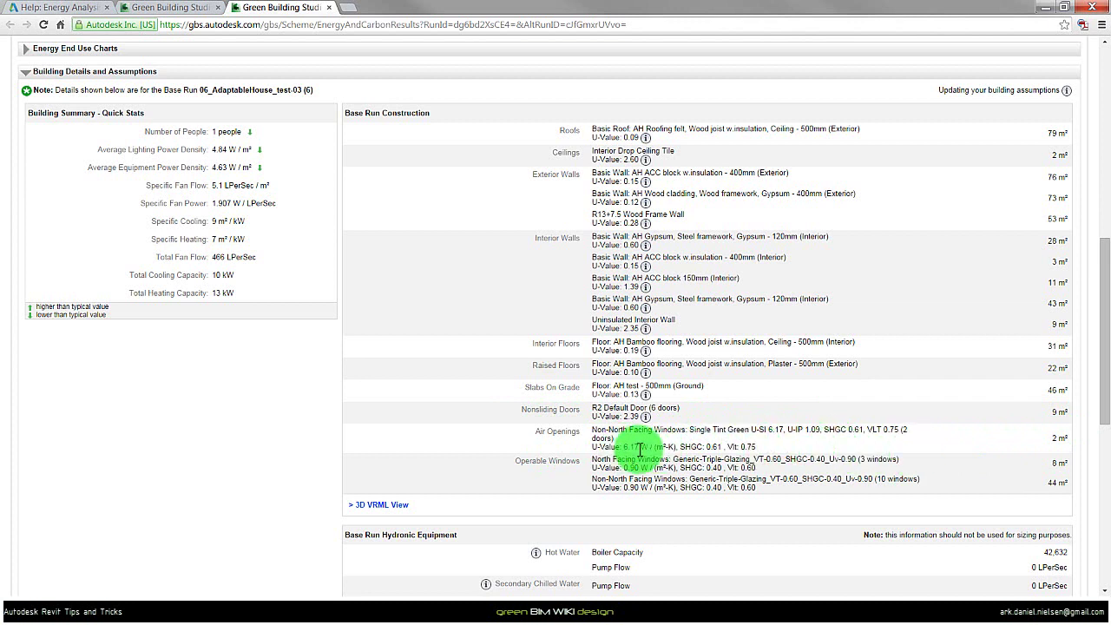